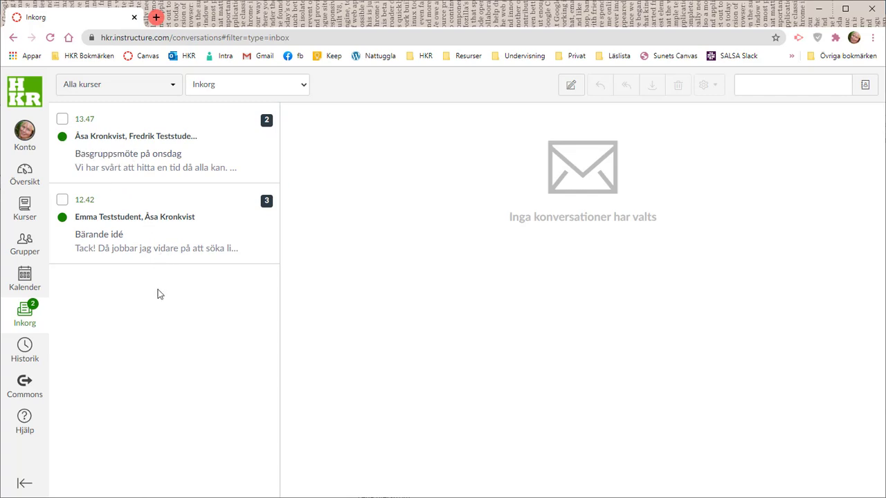
- Open the "Bärande idé" conversation to check its course and messages, and archive the conversation
{"action": "left_click", "coordinate": [135, 247]}
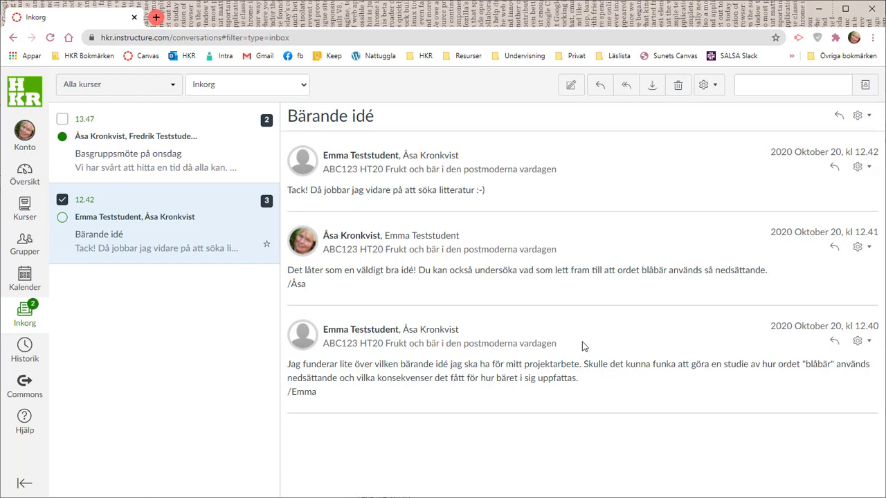
{"action": "left_click_drag", "start_coordinate": [580, 346], "coordinate": [323, 346]}
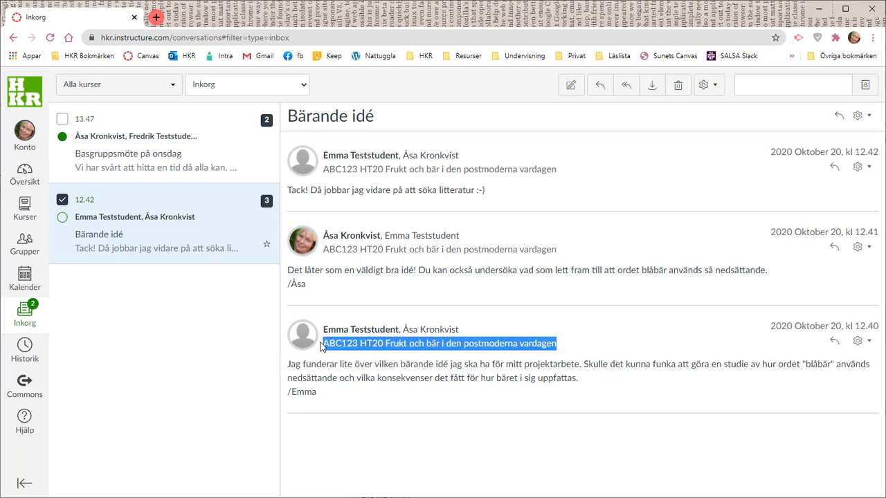
{"action": "left_click", "coordinate": [450, 387]}
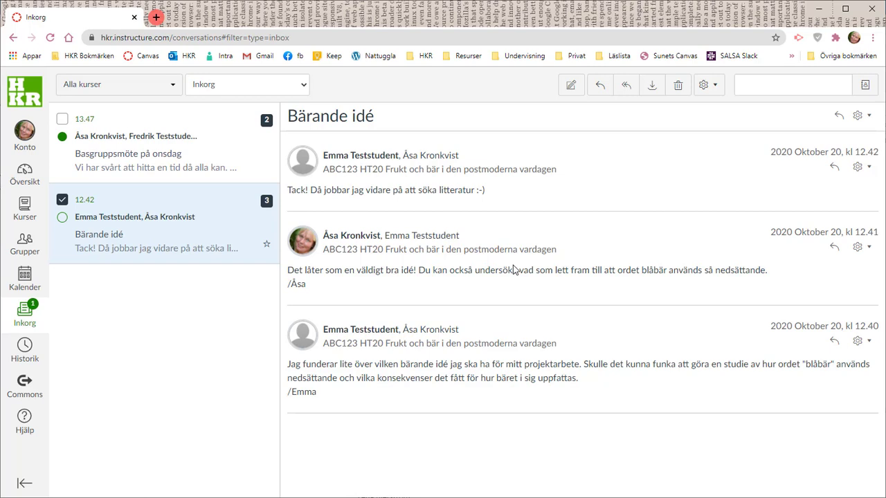
{"action": "left_click", "coordinate": [174, 90]}
{"action": "mouse_move", "coordinate": [159, 136]}
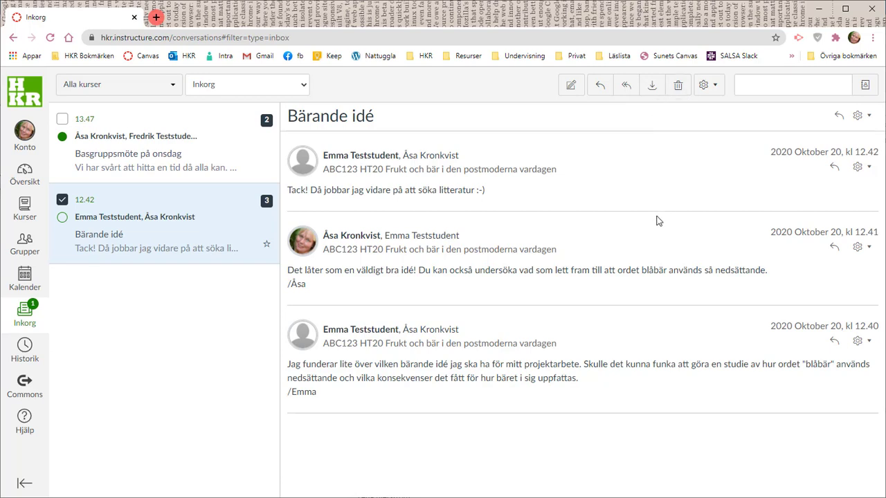
{"action": "left_click", "coordinate": [651, 96]}
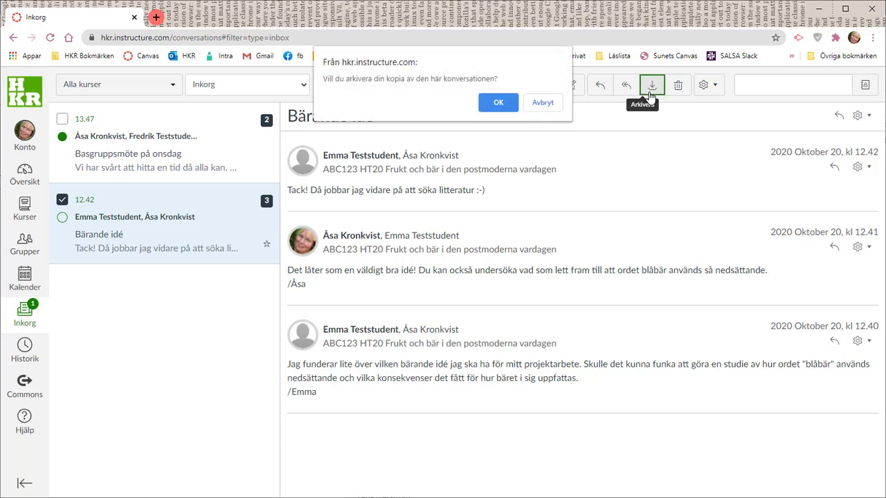
{"action": "left_click", "coordinate": [496, 104]}
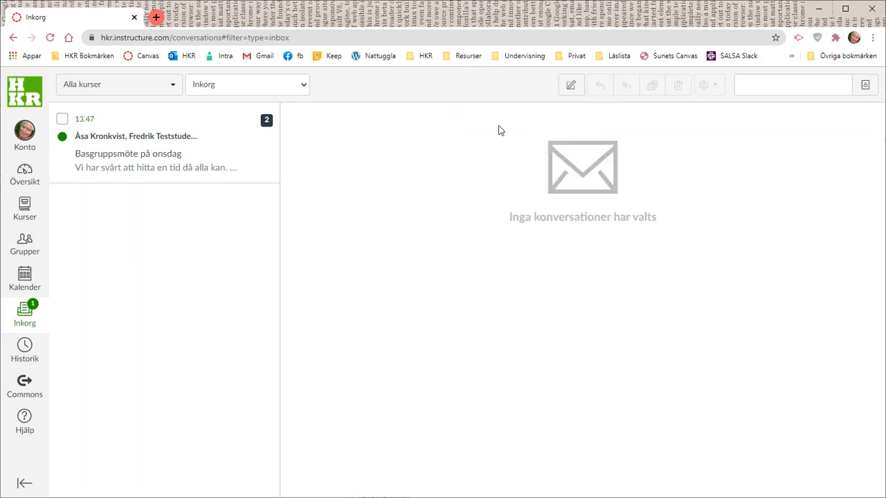
{"action": "left_click", "coordinate": [303, 84]}
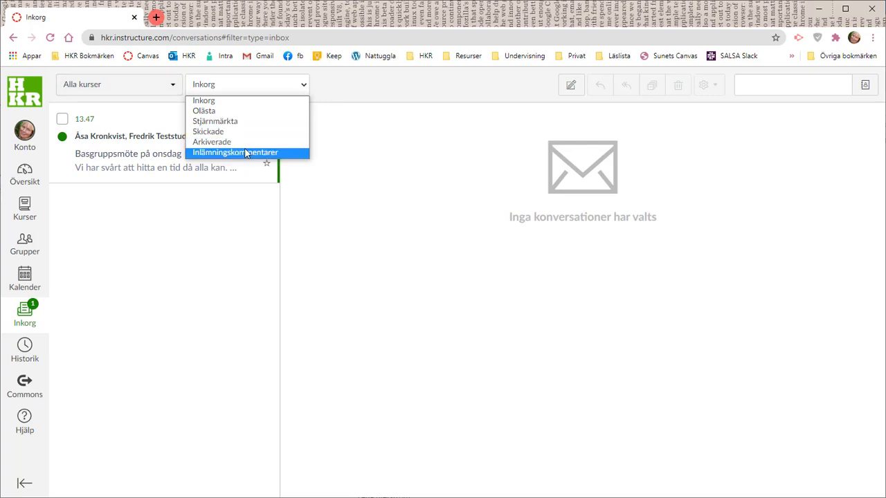
{"action": "left_click", "coordinate": [155, 282]}
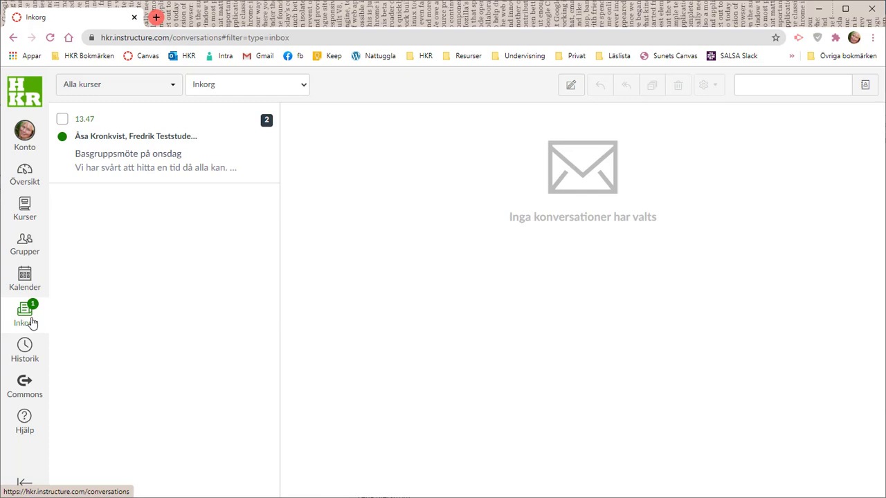
- Start a new message in the favourite course ABC123 HT20 Frukt och bär i den postmoderna vardagen
{"action": "left_click", "coordinate": [568, 94]}
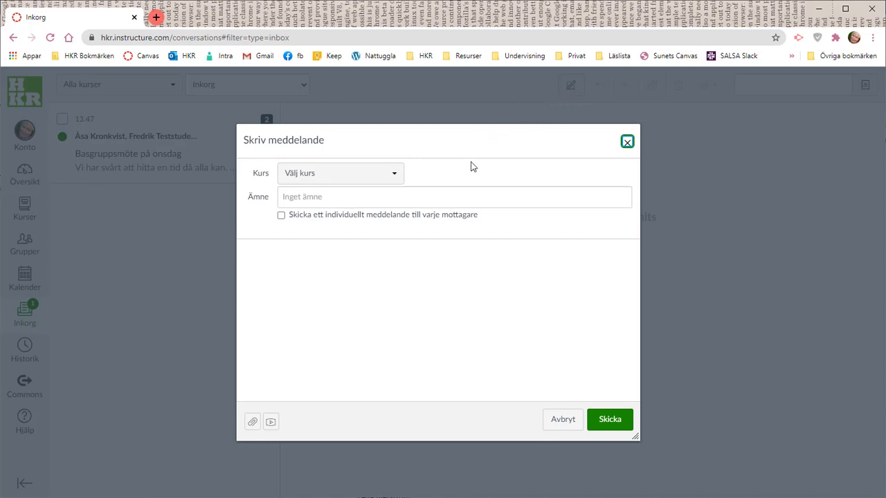
{"action": "left_click", "coordinate": [395, 179]}
{"action": "mouse_move", "coordinate": [383, 224]}
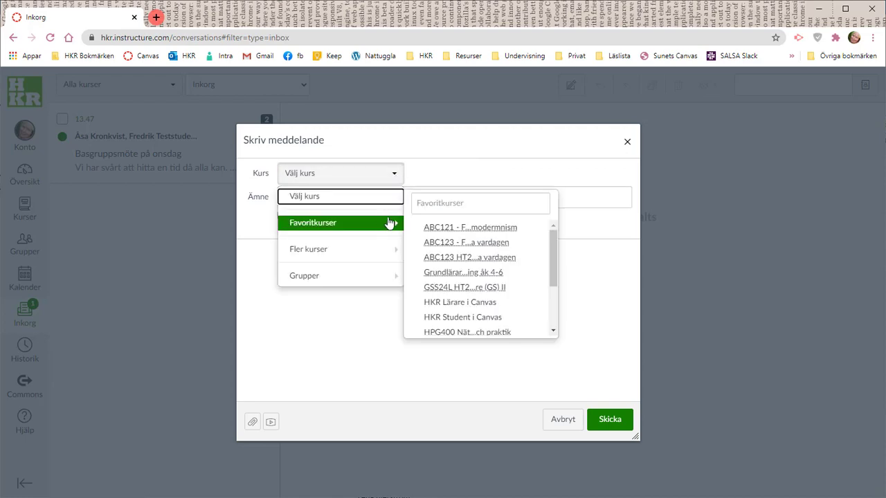
{"action": "left_click", "coordinate": [468, 257]}
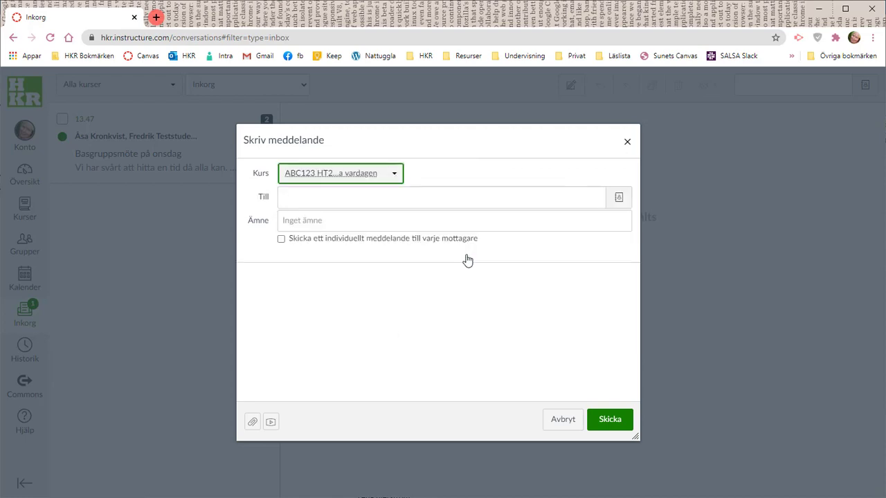
- Try addressing the message to four individual students of the course, and clear the recipient field
{"action": "left_click", "coordinate": [488, 198]}
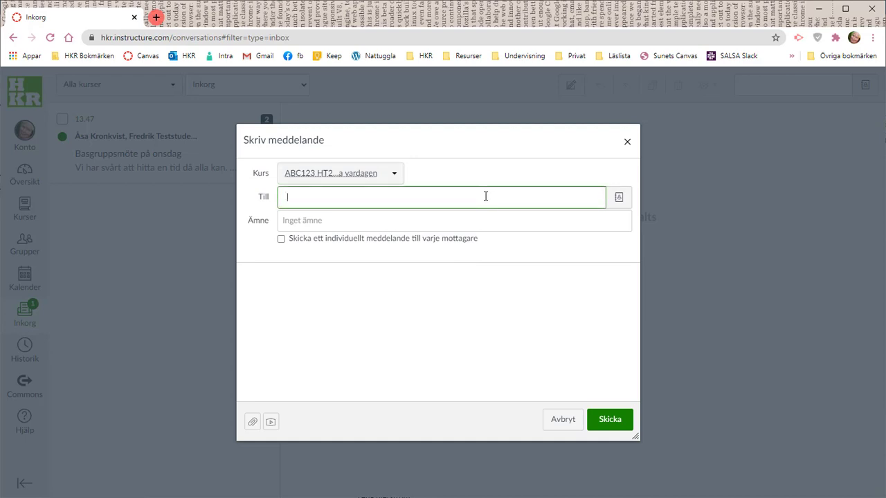
{"action": "type", "text": "fred"}
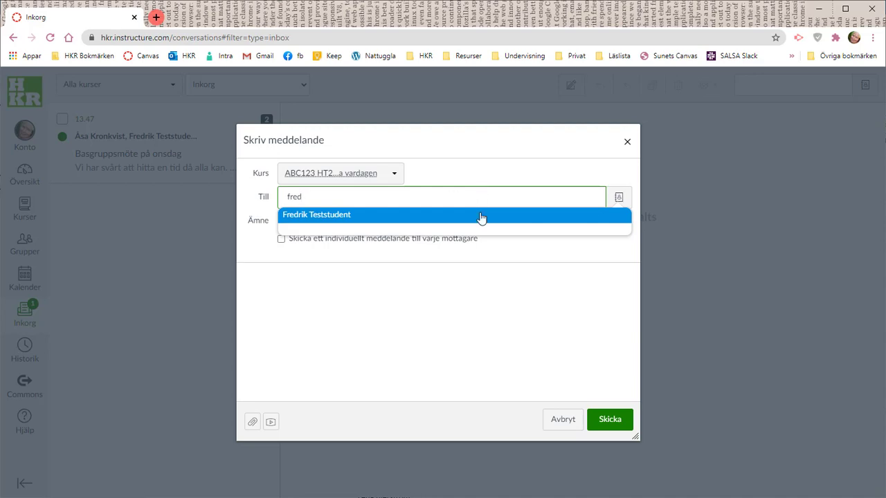
{"action": "left_click", "coordinate": [482, 216]}
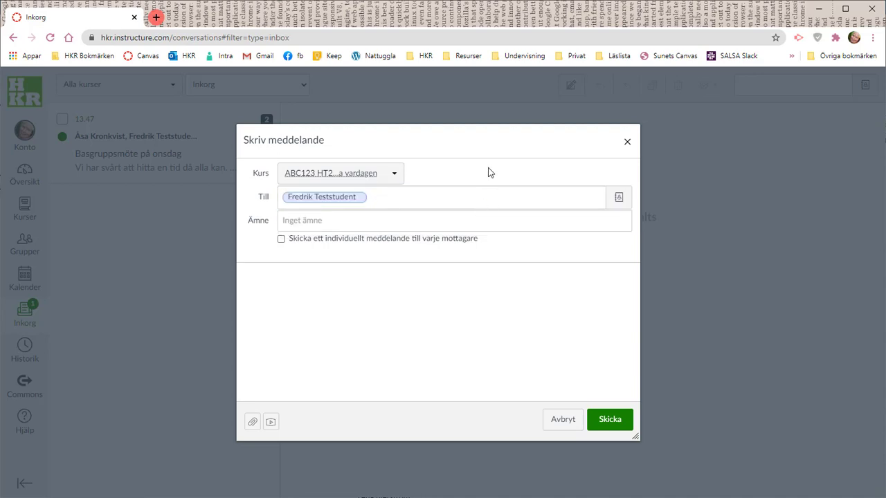
{"action": "left_click", "coordinate": [618, 201]}
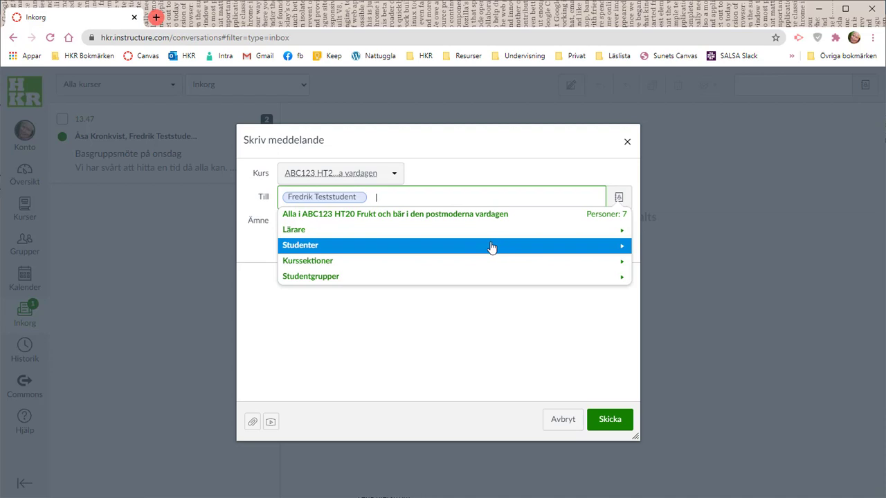
{"action": "left_click", "coordinate": [491, 248]}
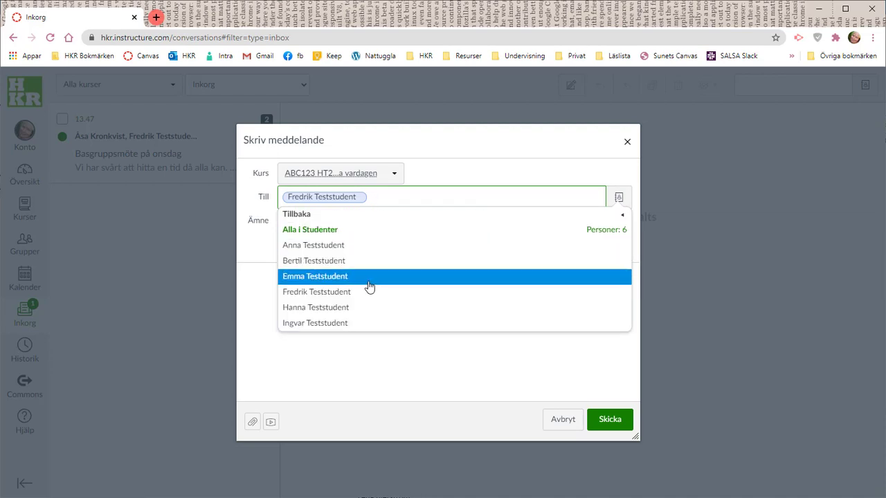
{"action": "left_click", "coordinate": [340, 283]}
{"action": "left_click", "coordinate": [344, 311]}
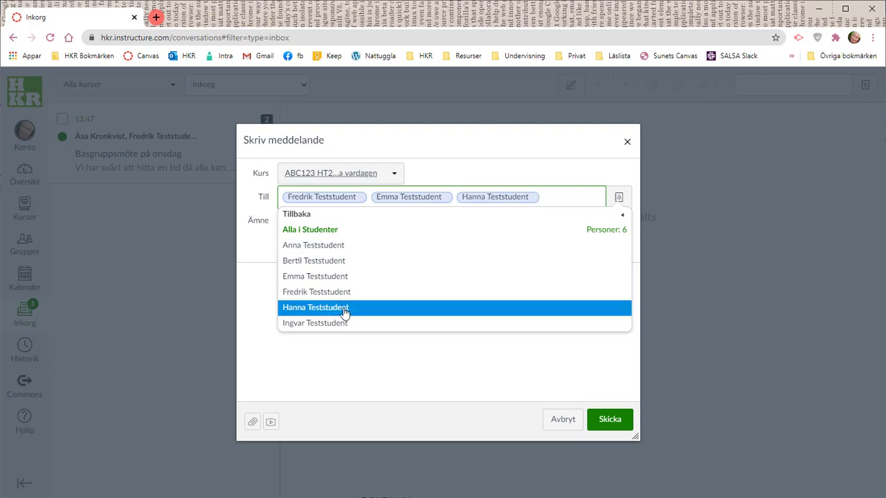
{"action": "left_click", "coordinate": [349, 325]}
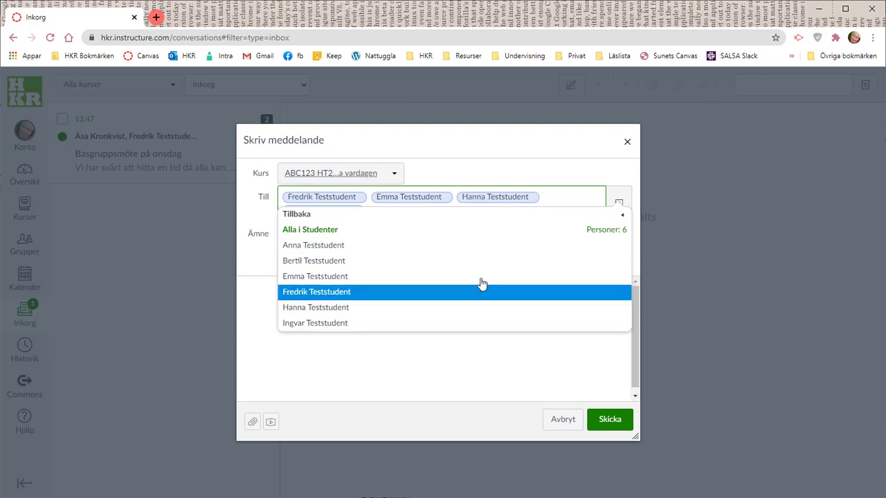
{"action": "left_click", "coordinate": [600, 172]}
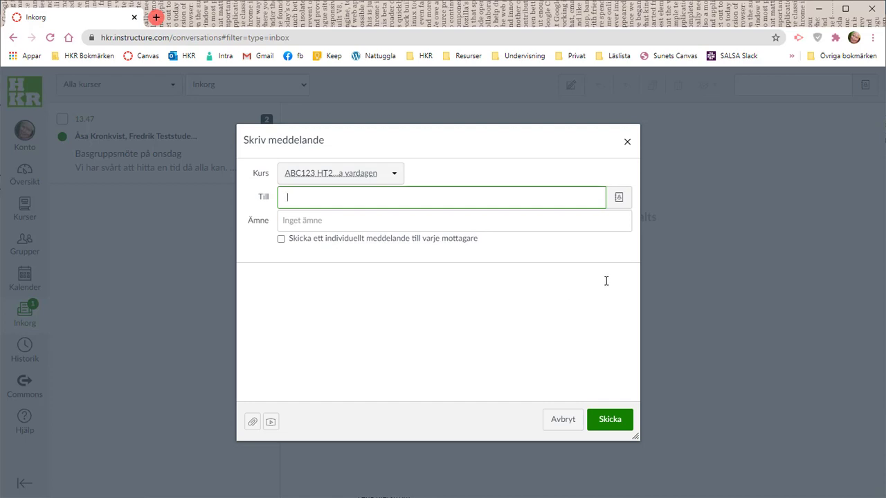
- Address the message to everyone in the course's student group Basgrupp 1
{"action": "left_click", "coordinate": [619, 200]}
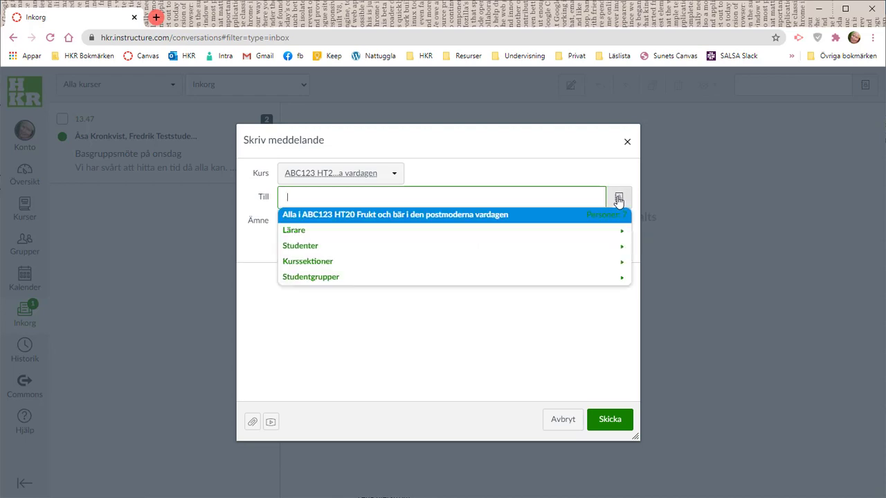
{"action": "left_click", "coordinate": [383, 283]}
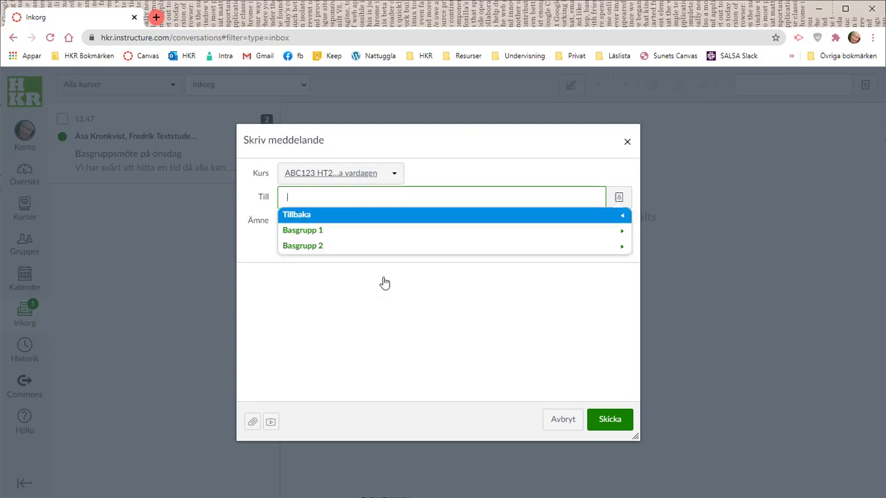
{"action": "left_click", "coordinate": [318, 234]}
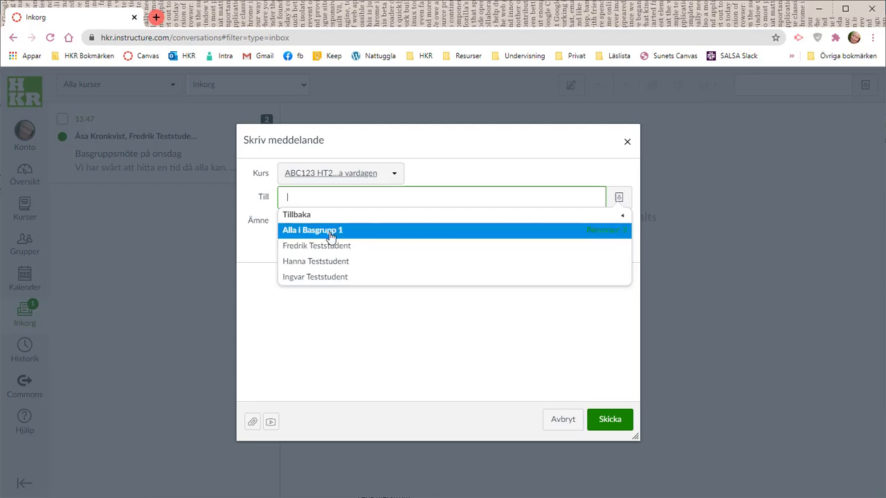
{"action": "left_click", "coordinate": [331, 235]}
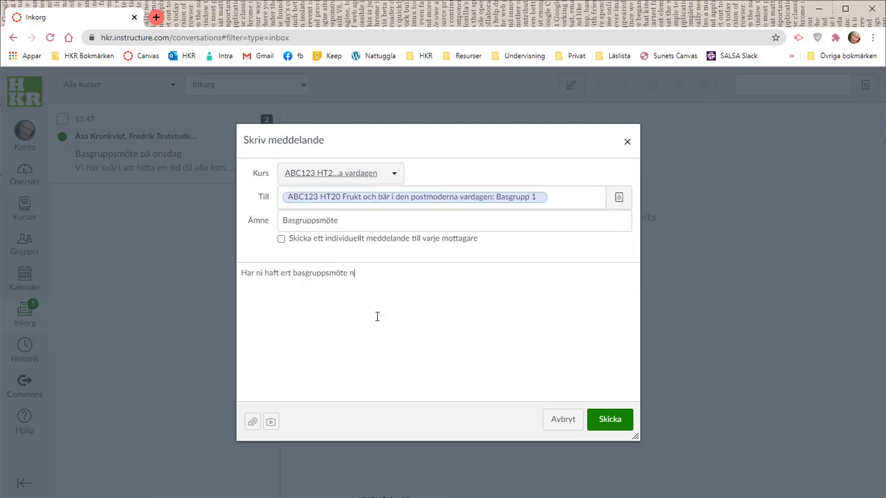
- Give the message the subject "Basgruppsmöte" and the text "Har ni haft ert basgruppsmöte nu?", and send it
{"action": "type", "text": "nu?"}
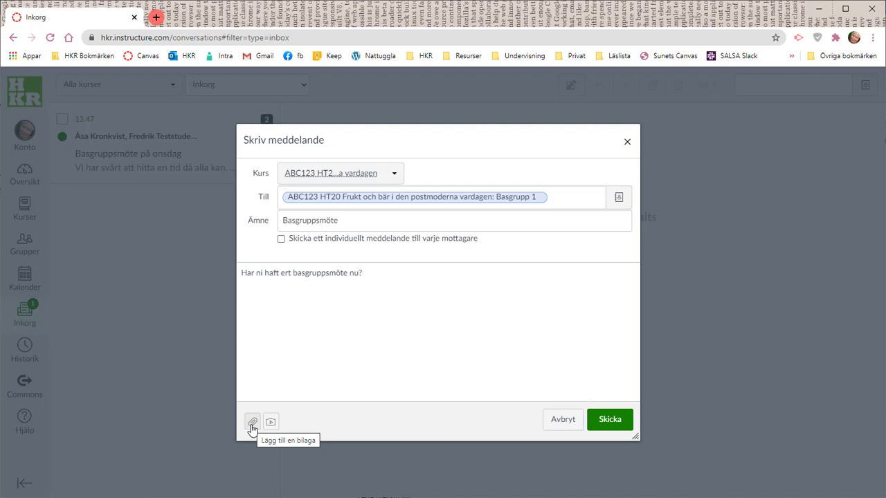
{"action": "left_click", "coordinate": [610, 421]}
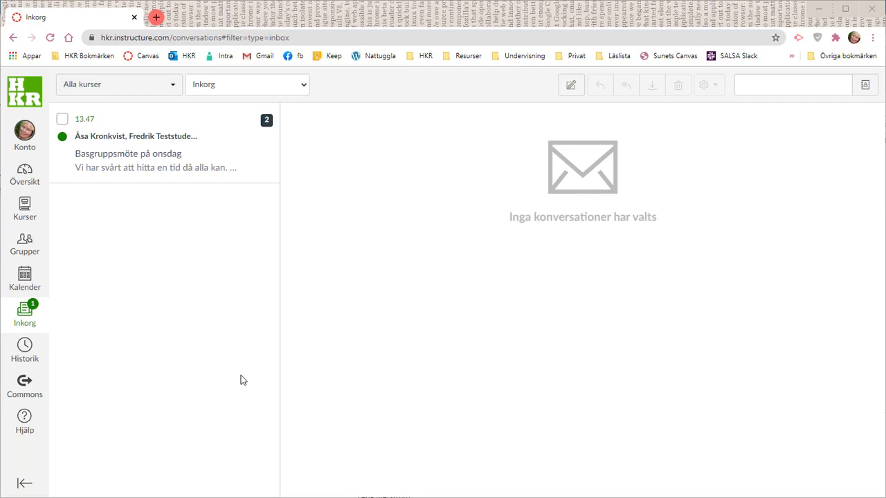
- Open the account notification settings and examine the email frequency options for Konversationsmeddelande
{"action": "left_click", "coordinate": [35, 142]}
{"action": "left_click", "coordinate": [83, 200]}
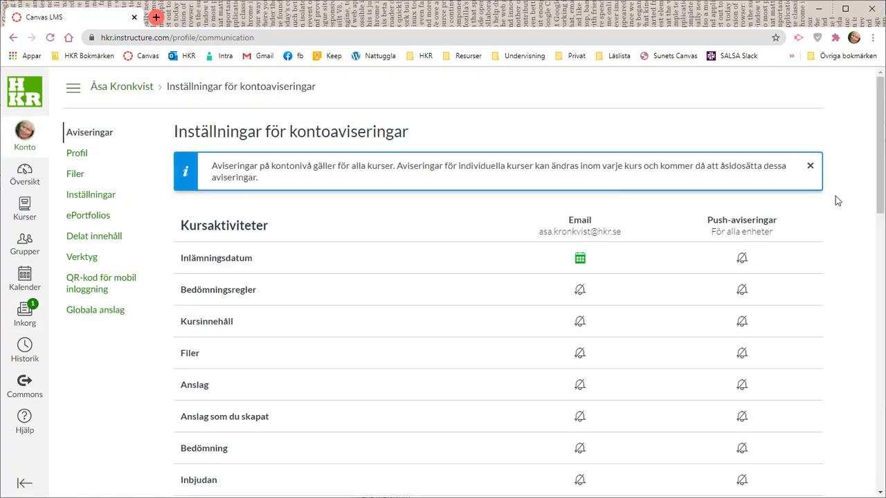
{"action": "left_click_drag", "start_coordinate": [879, 184], "coordinate": [850, 362]}
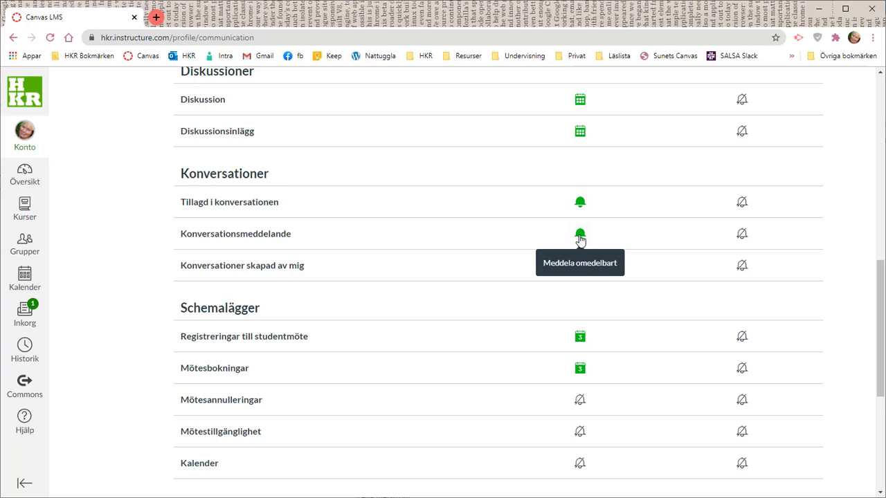
{"action": "left_click", "coordinate": [580, 237]}
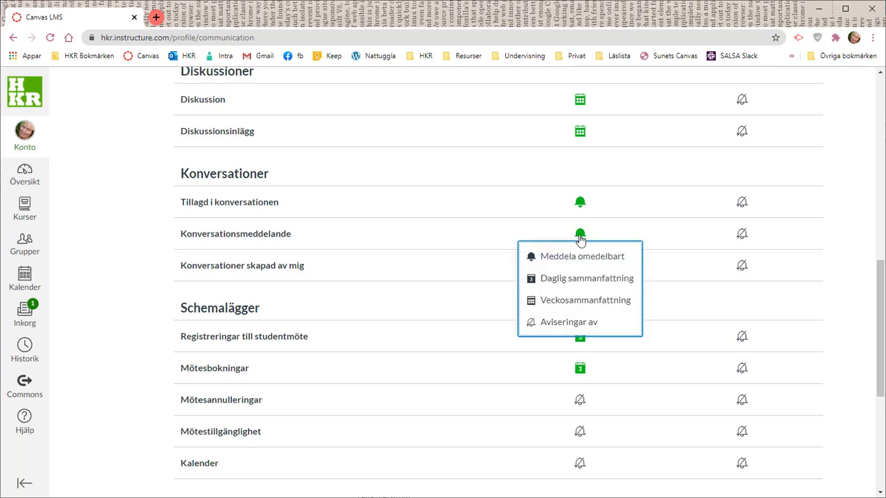
{"action": "left_click", "coordinate": [580, 238]}
{"action": "left_click", "coordinate": [638, 242]}
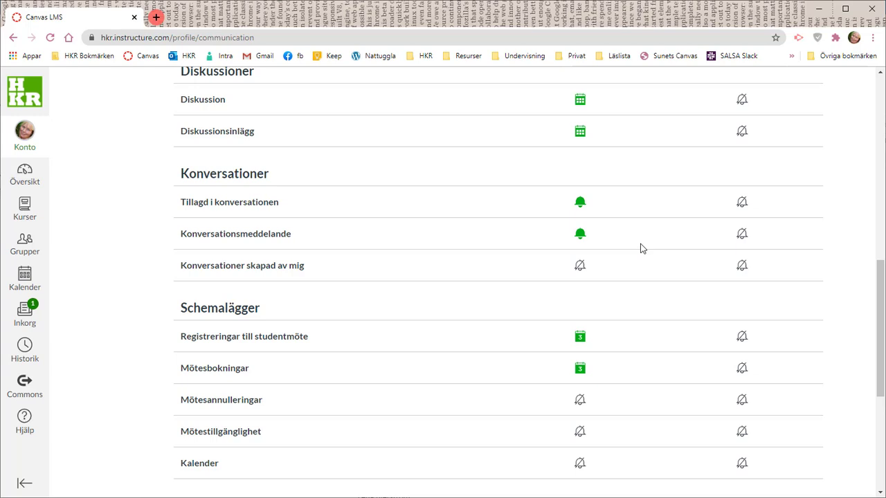
- Turn on immediate push notifications for Konversationsmeddelande
{"action": "left_click", "coordinate": [744, 238]}
{"action": "left_click", "coordinate": [744, 257]}
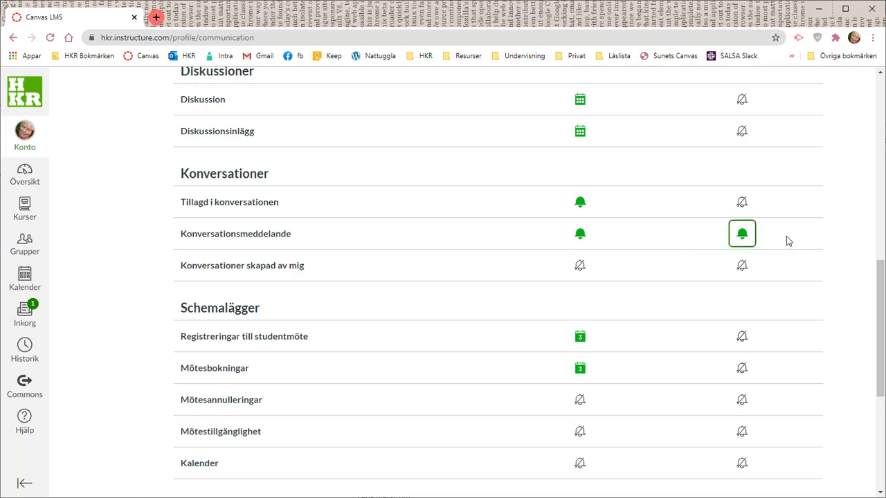